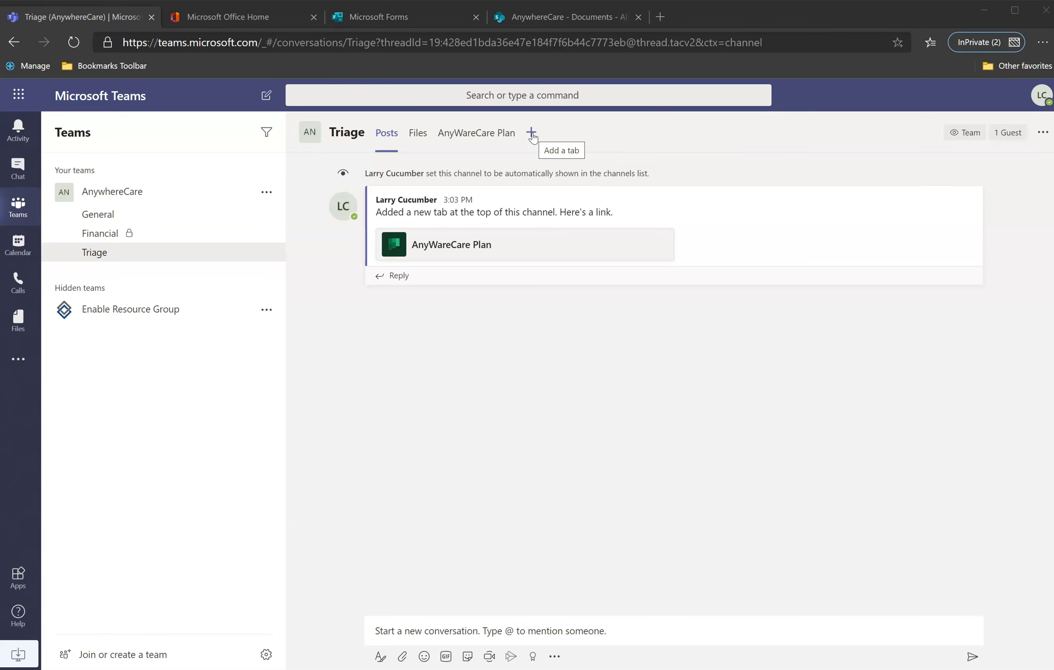
# Add a OneNote tab for the default AnywhereCare Notebook to the Triage channel, posting to the channel about it
pyautogui.click(532, 133)
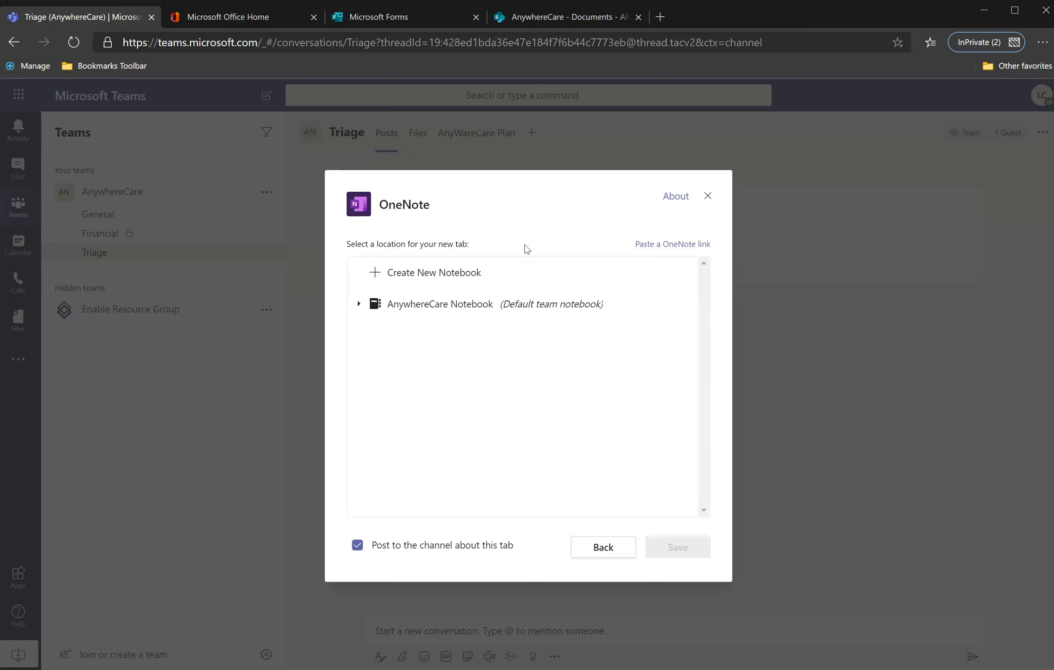
pyautogui.click(410, 317)
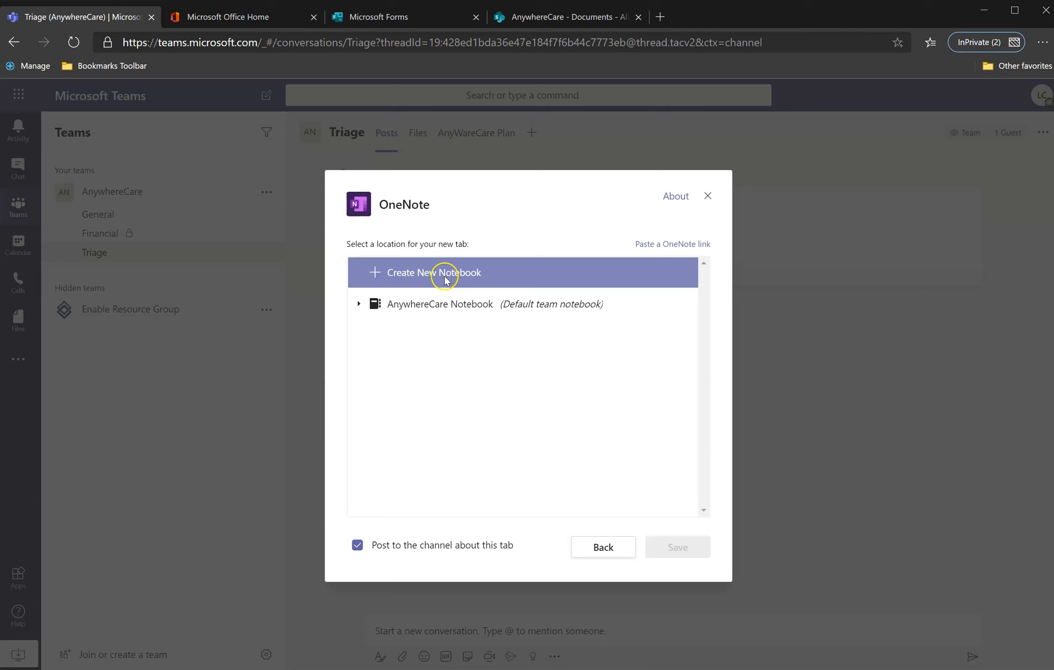
pyautogui.click(360, 307)
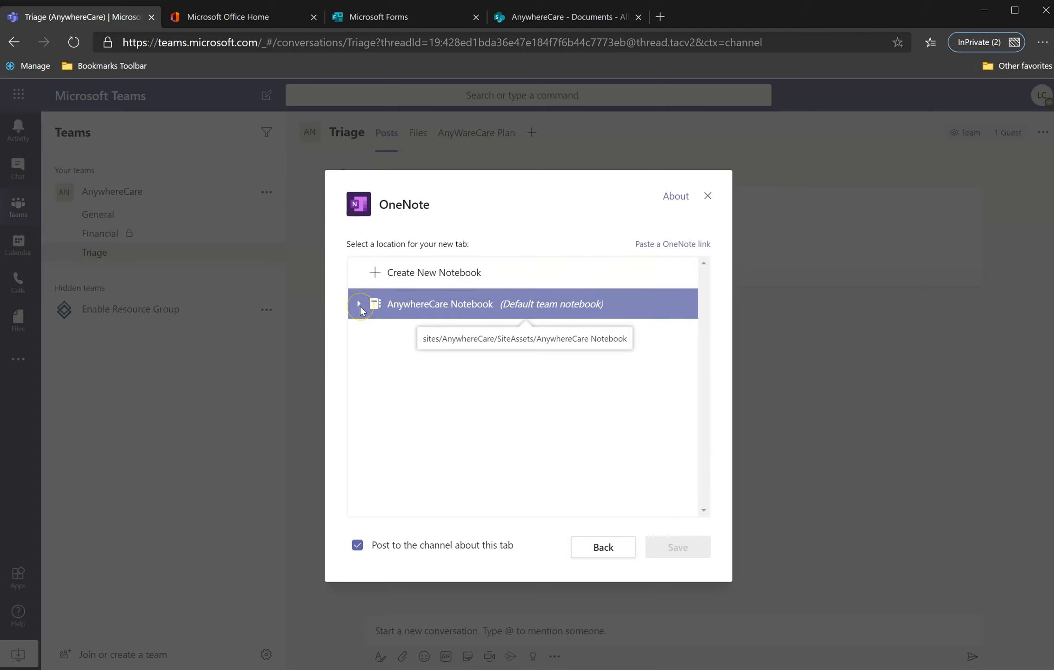
pyautogui.click(406, 304)
pyautogui.click(364, 306)
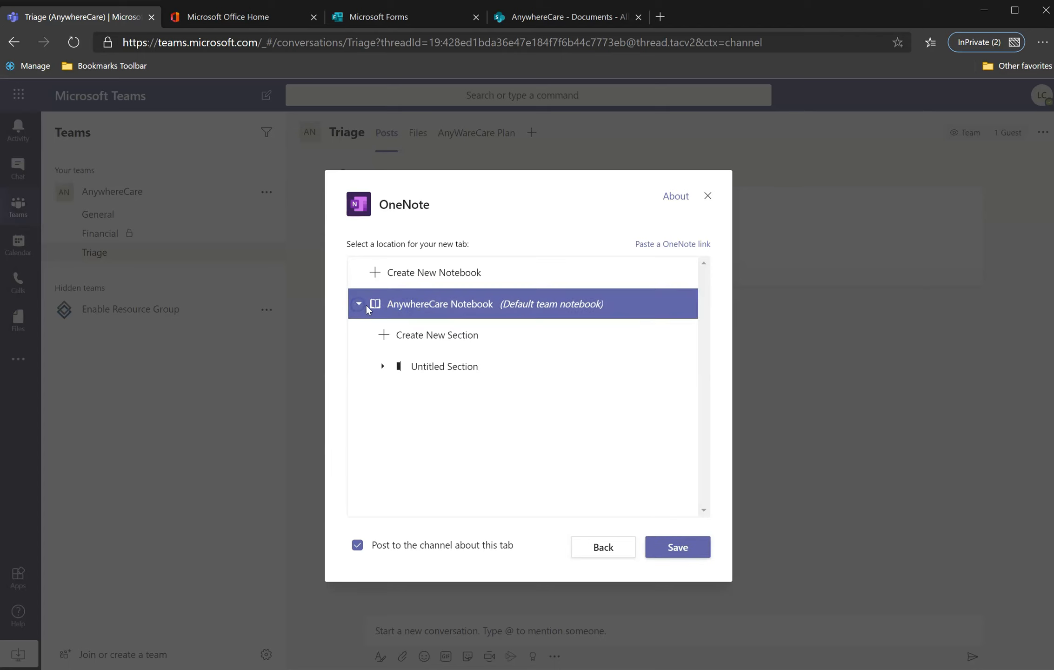
pyautogui.click(424, 366)
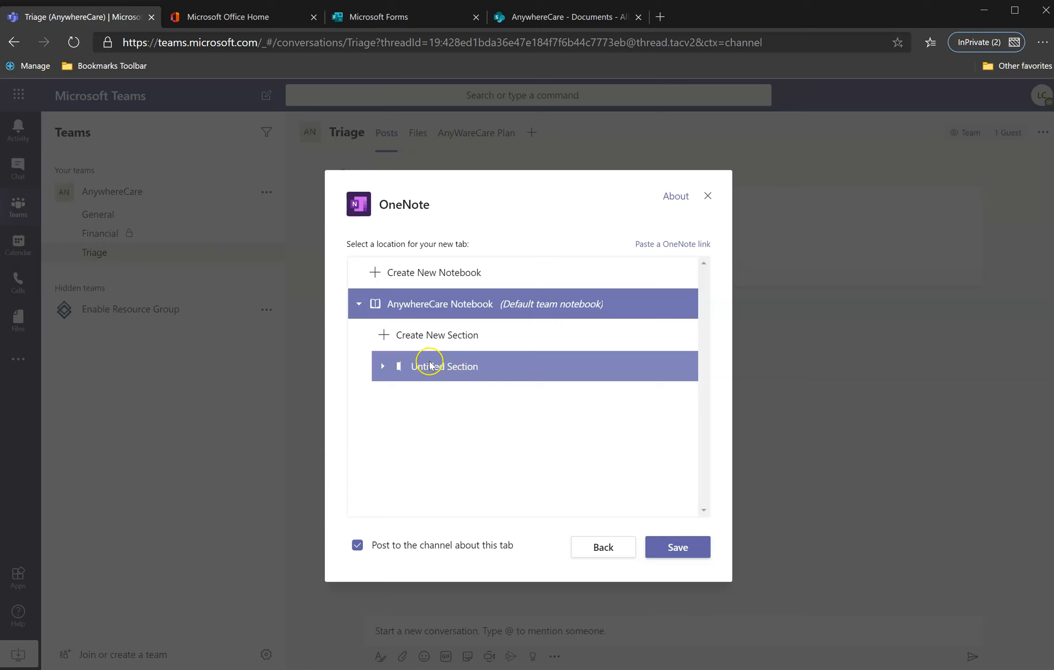
pyautogui.click(424, 304)
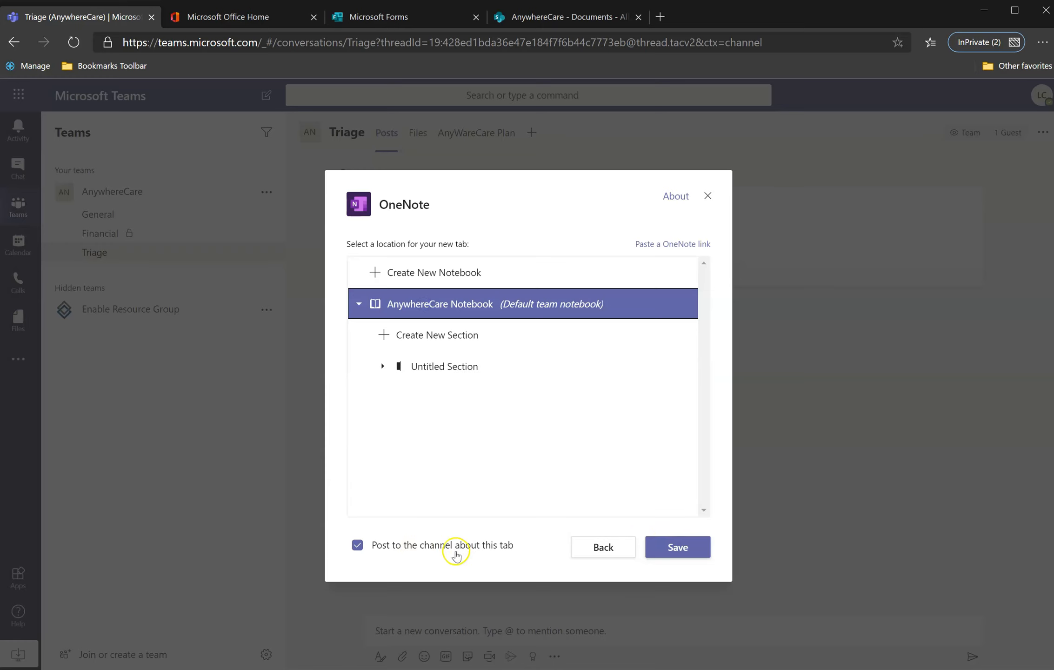
pyautogui.click(677, 549)
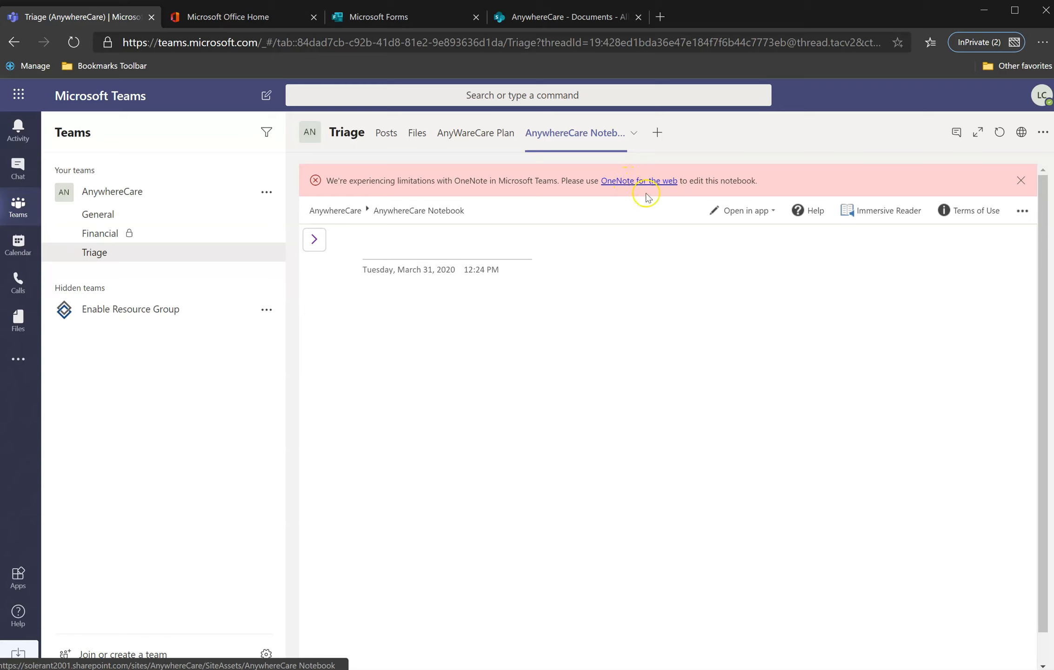
# Open the AnywhereCare Notebook from the channel in OneNote for the web and switch it to editing in the browser
pyautogui.click(732, 215)
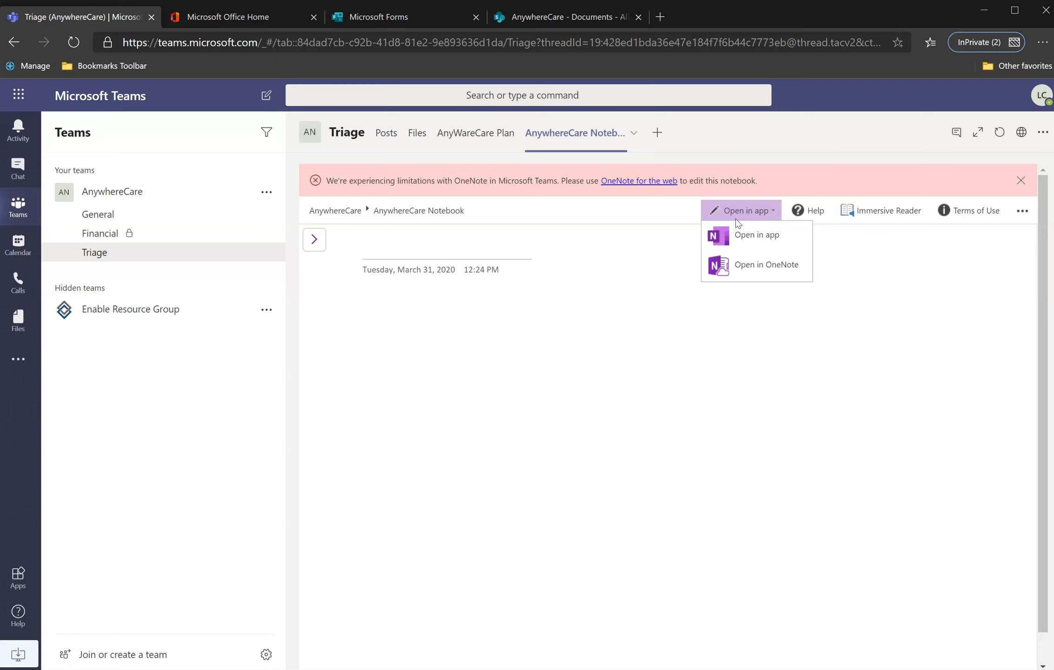
pyautogui.click(736, 217)
pyautogui.click(721, 278)
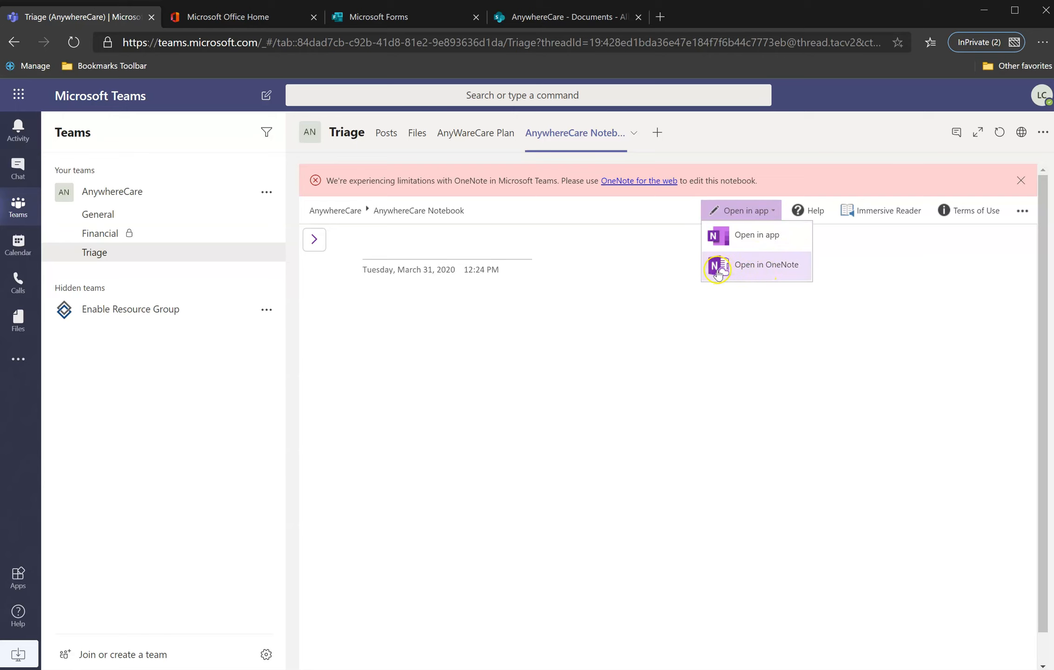
pyautogui.click(752, 267)
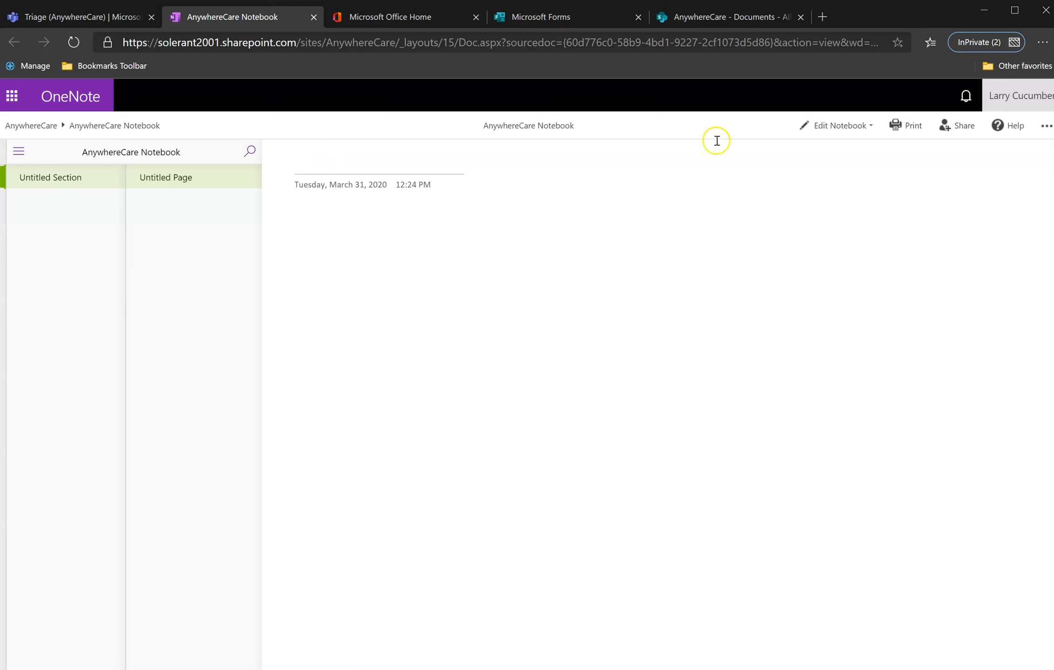
pyautogui.click(825, 131)
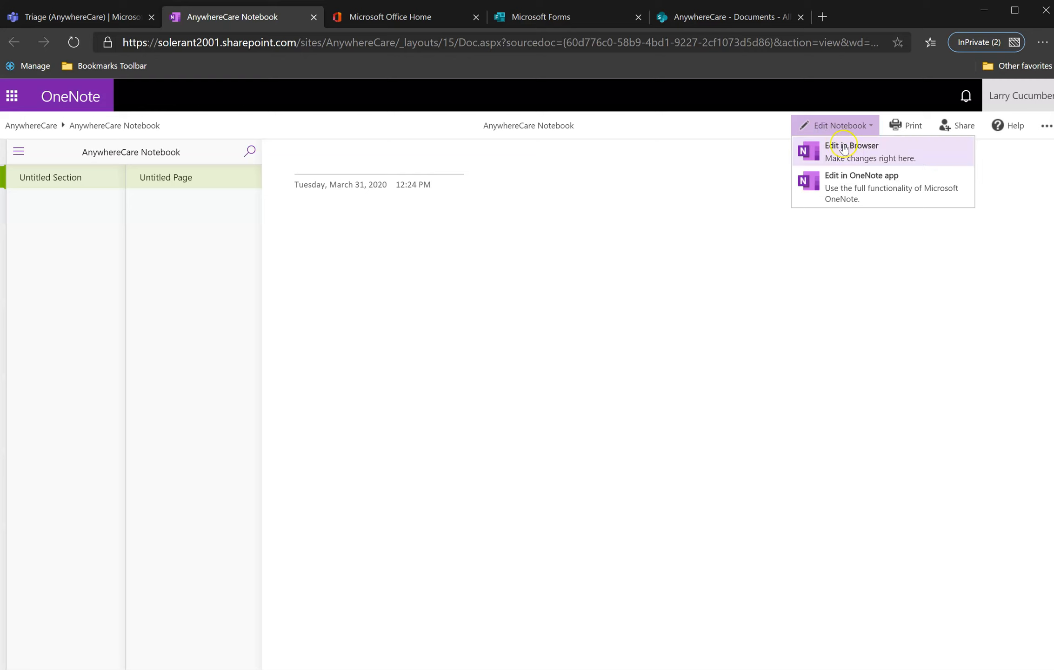
pyautogui.click(849, 161)
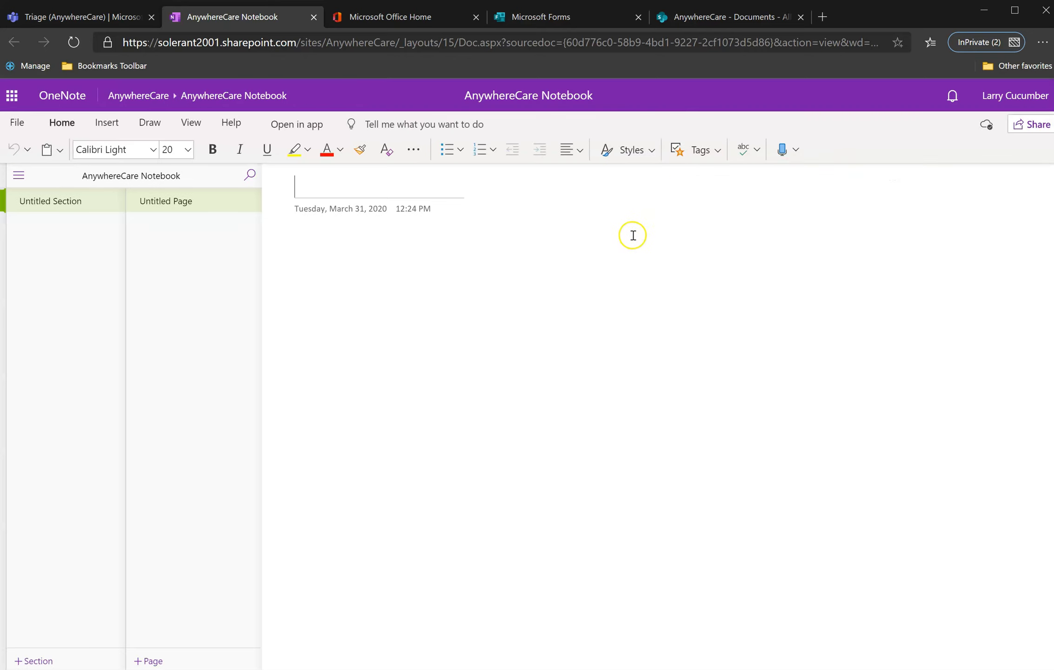
# Rename the notebook's untitled section to "Triage"
pyautogui.click(50, 208)
pyautogui.rightClick(53, 205)
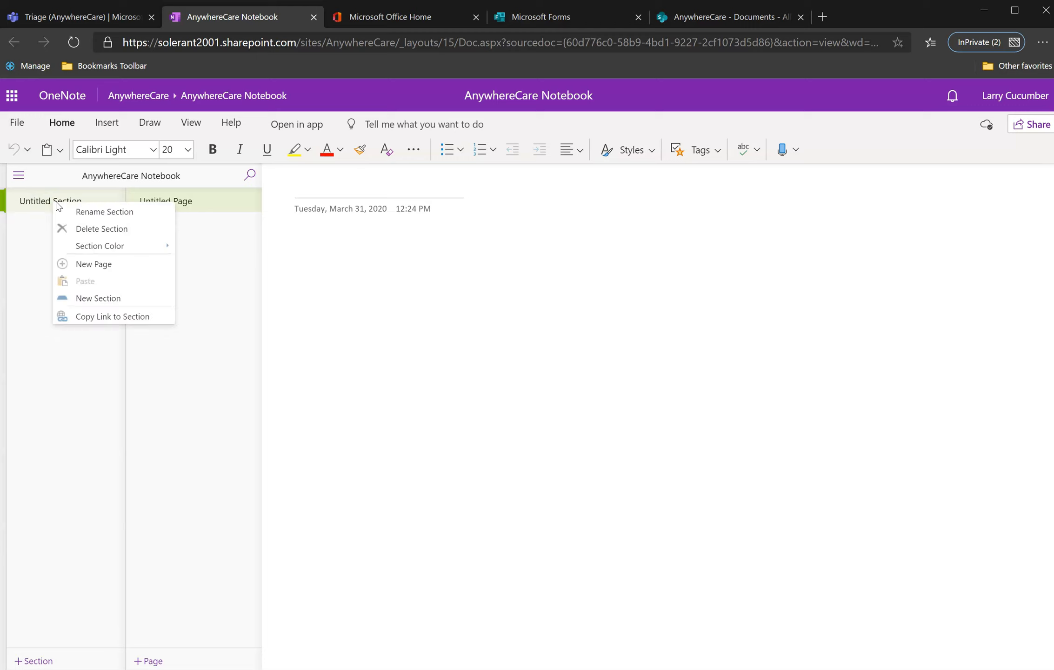
pyautogui.click(92, 214)
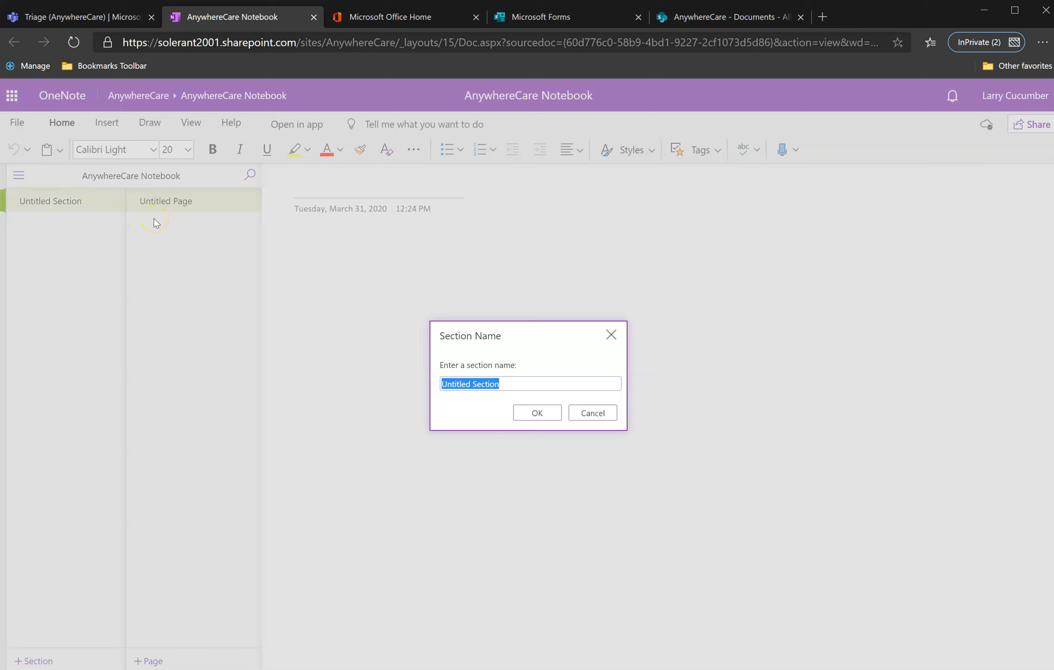
pyautogui.write('Triage')
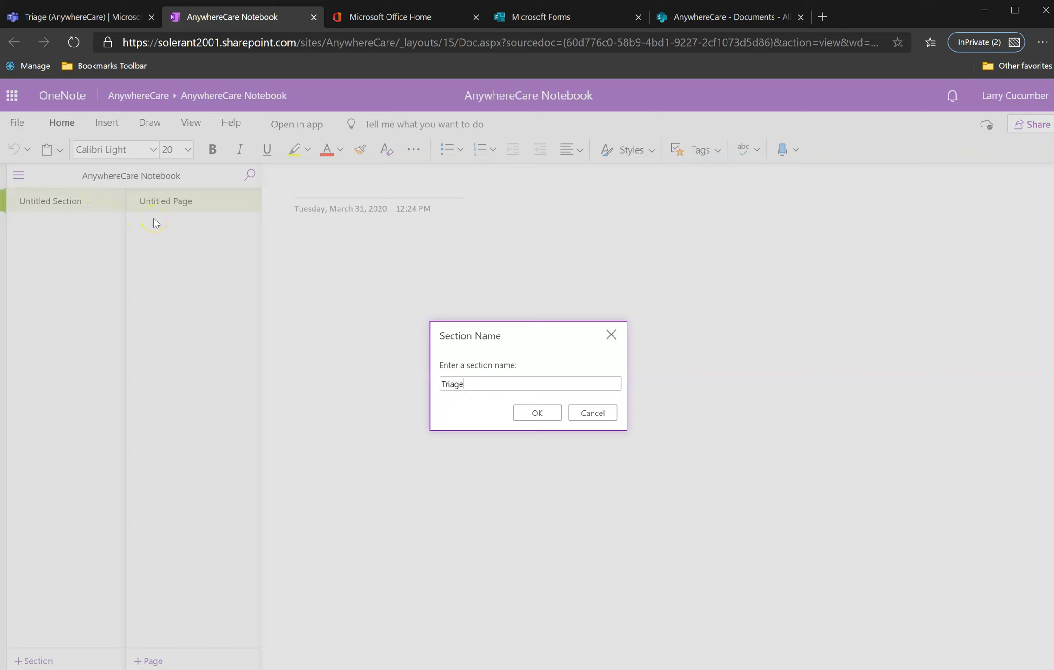
pyautogui.click(538, 414)
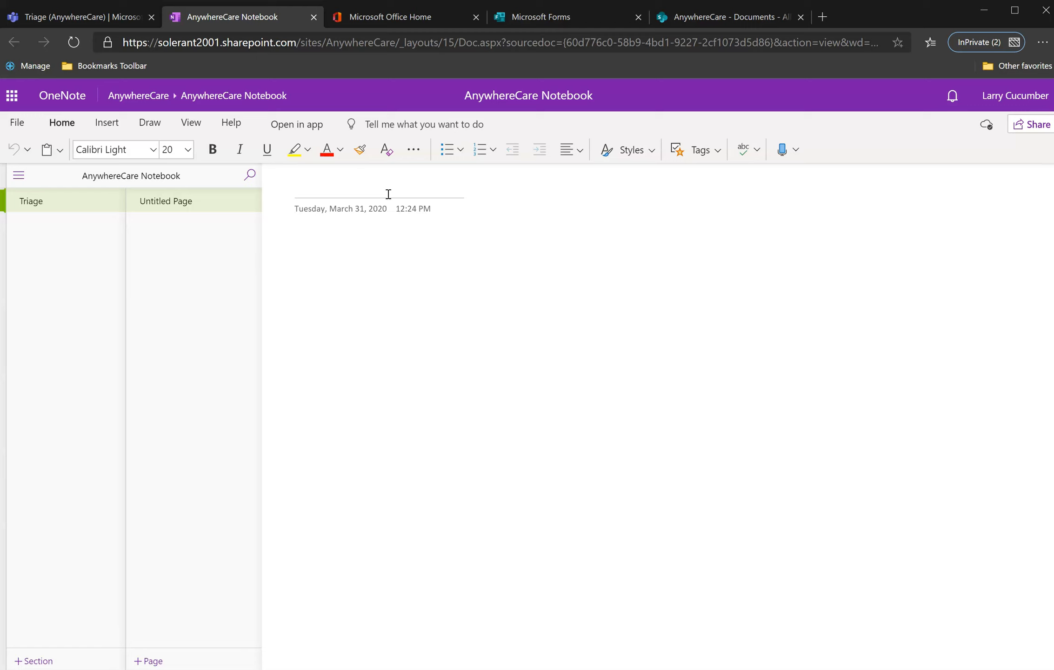
# Title the untitled page "Readme first" and add the bullet "How to keep track of things." to its body
pyautogui.write('Readme ')
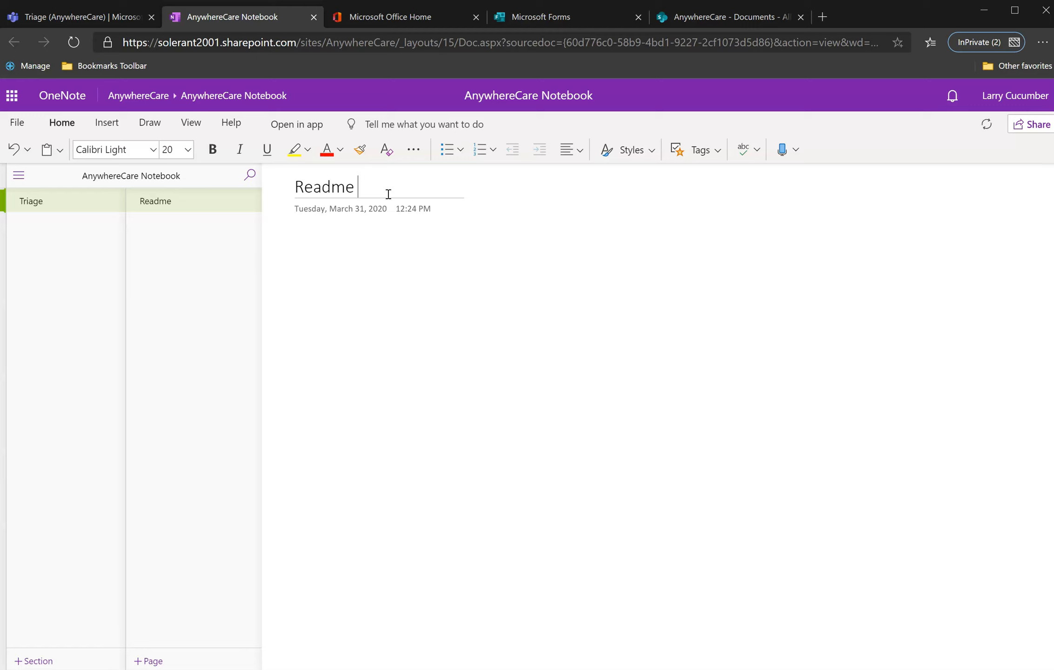
pyautogui.write('first')
pyautogui.press('Return')
pyautogui.click(447, 149)
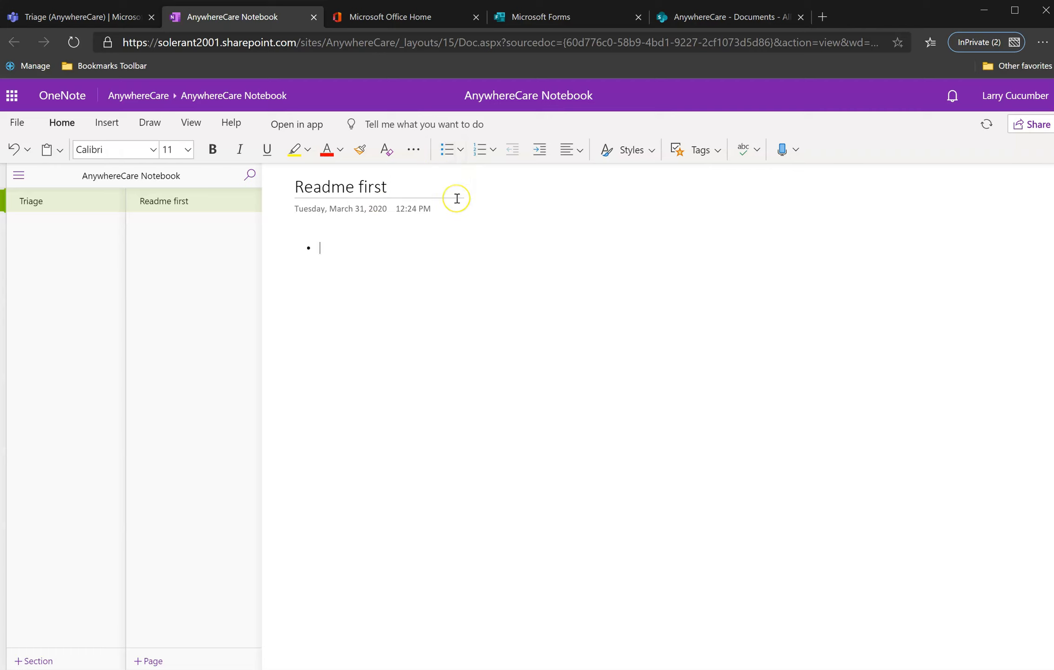
pyautogui.write('How to ')
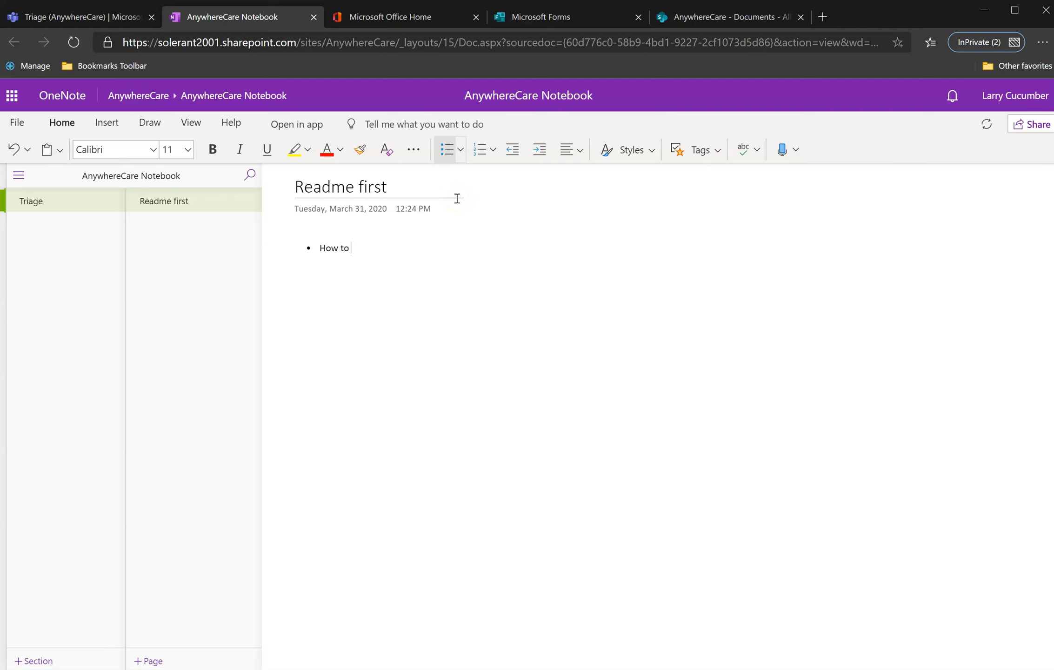
pyautogui.write('keep ttrack of things.')
pyautogui.click(378, 247)
pyautogui.press('BackSpace')
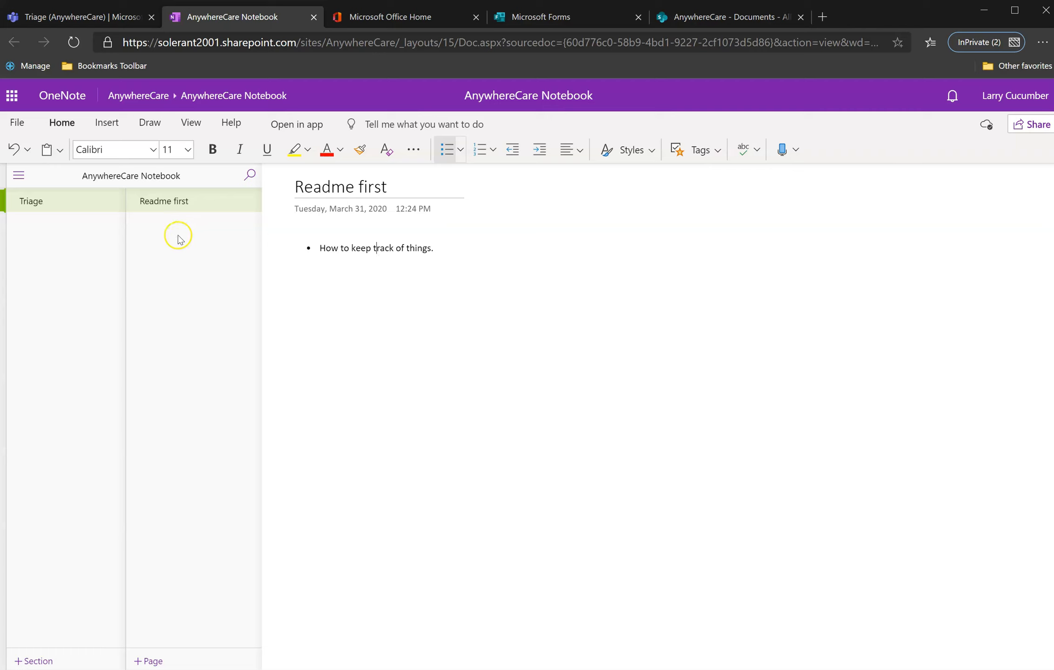
# Add a new page to the Triage section and title it "Spongebob Squarepants"
pyautogui.rightClick(181, 233)
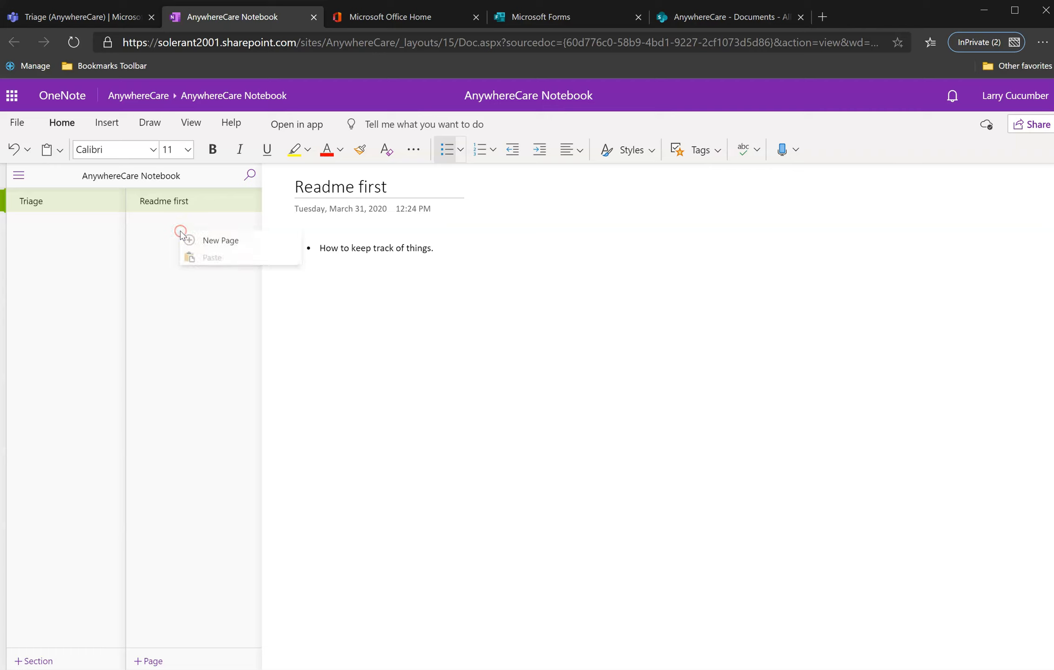
pyautogui.click(233, 252)
pyautogui.click(335, 187)
pyautogui.write('Squat')
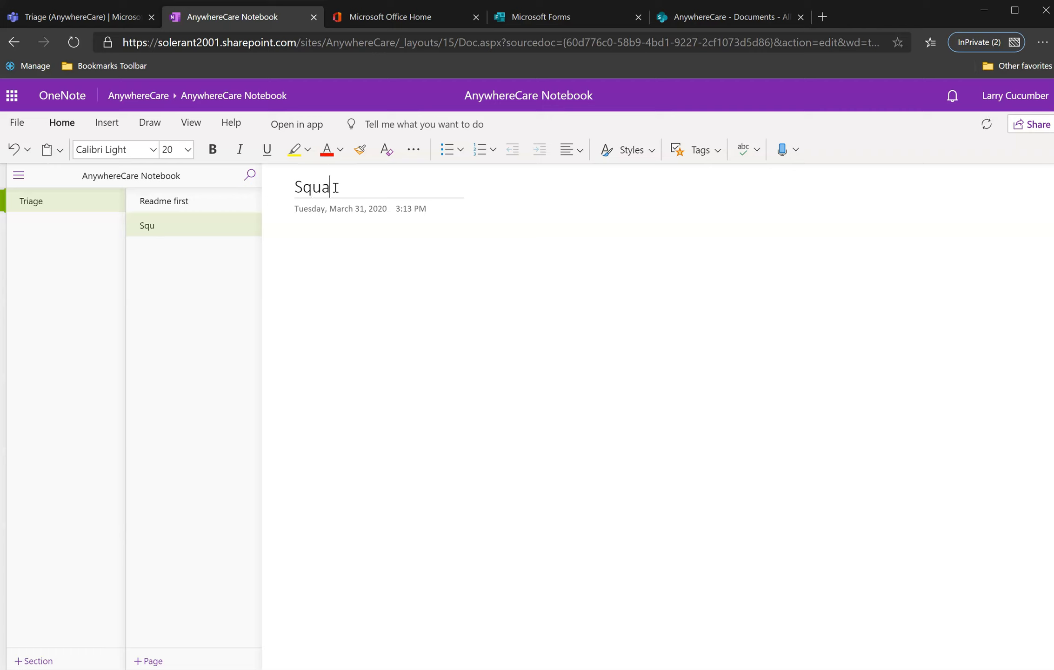
pyautogui.press('BackSpace')
pyautogui.write('op')
pyautogui.press('BackSpace')
pyautogui.press('BackSpace')
pyautogui.write('pongebob')
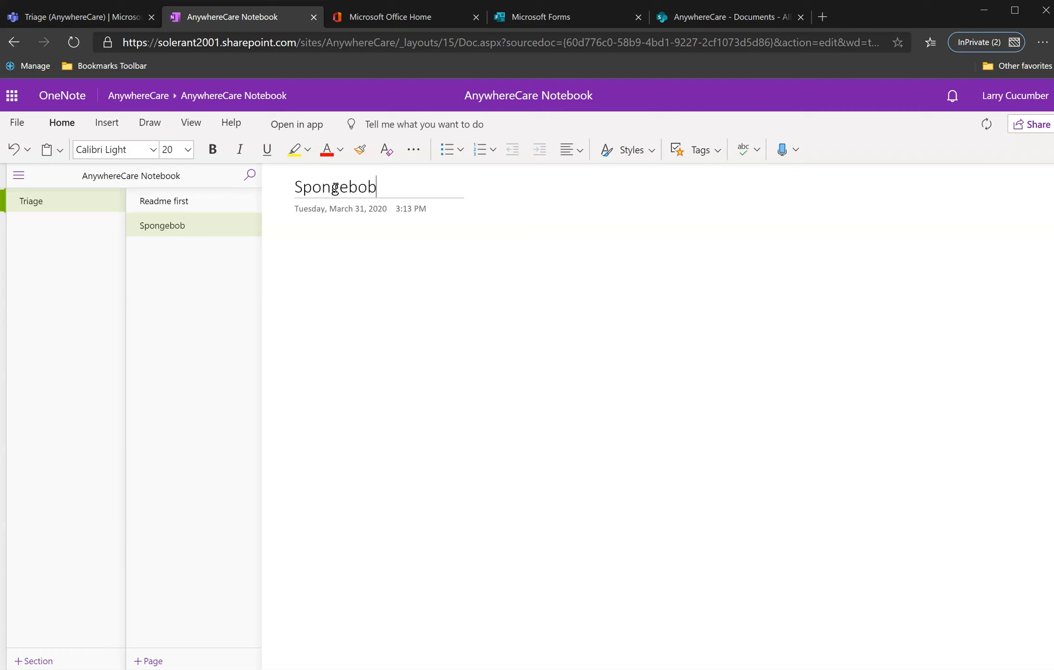
pyautogui.write(' Squarpa')
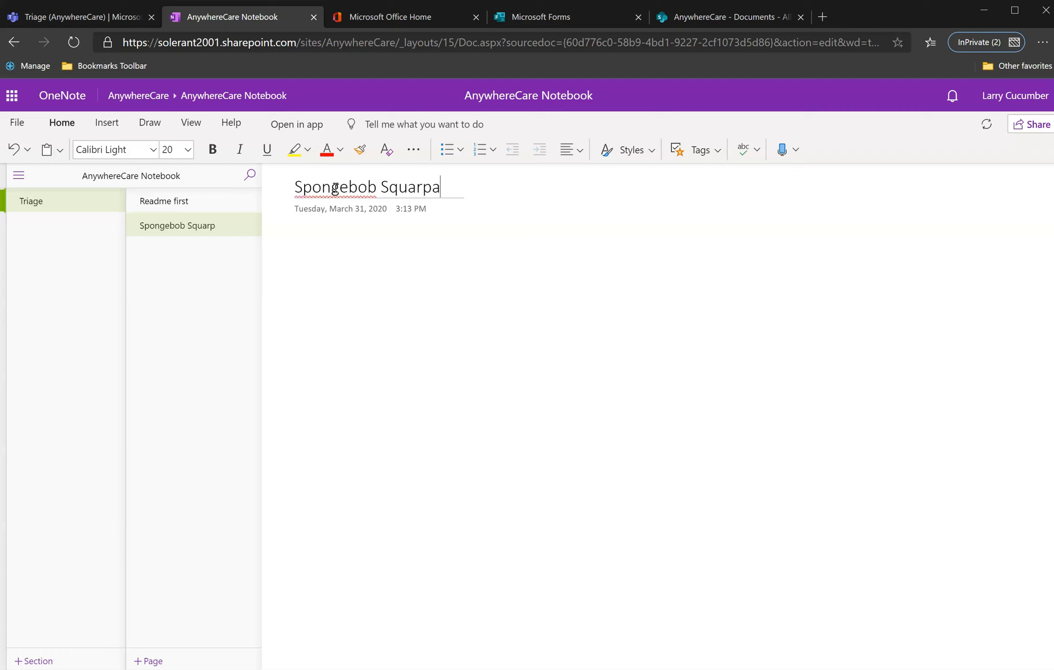
pyautogui.press('BackSpace')
pyautogui.press('BackSpace')
pyautogui.write('epants')
# Add a bullet to the new page noting that the contact "reached out on 3/31 - he's doing better.", and end the list
pyautogui.click(289, 248)
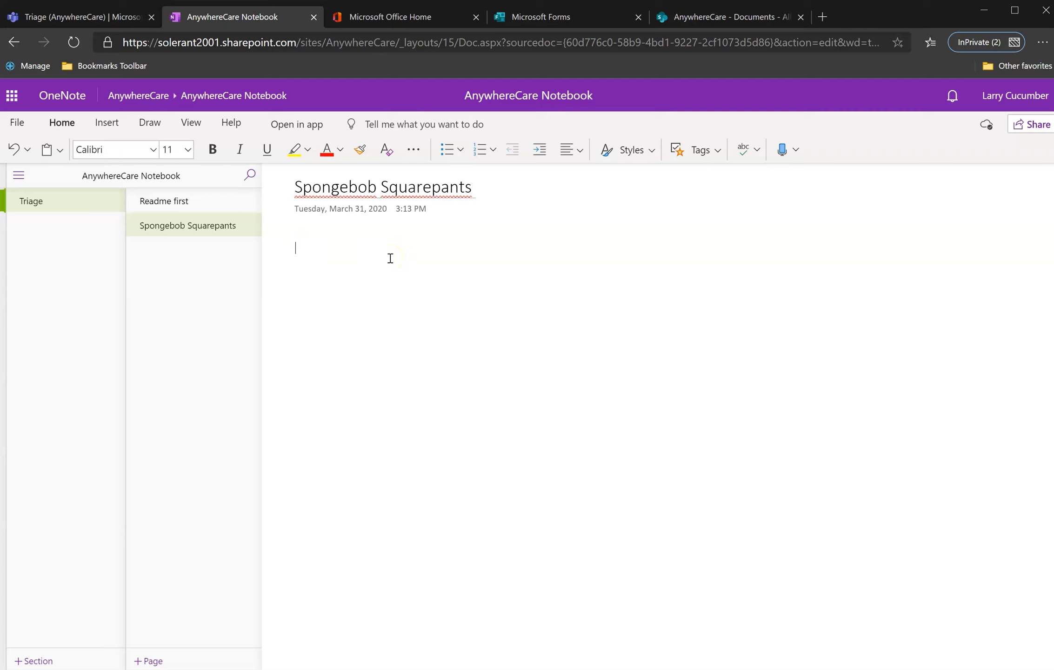
pyautogui.click(441, 149)
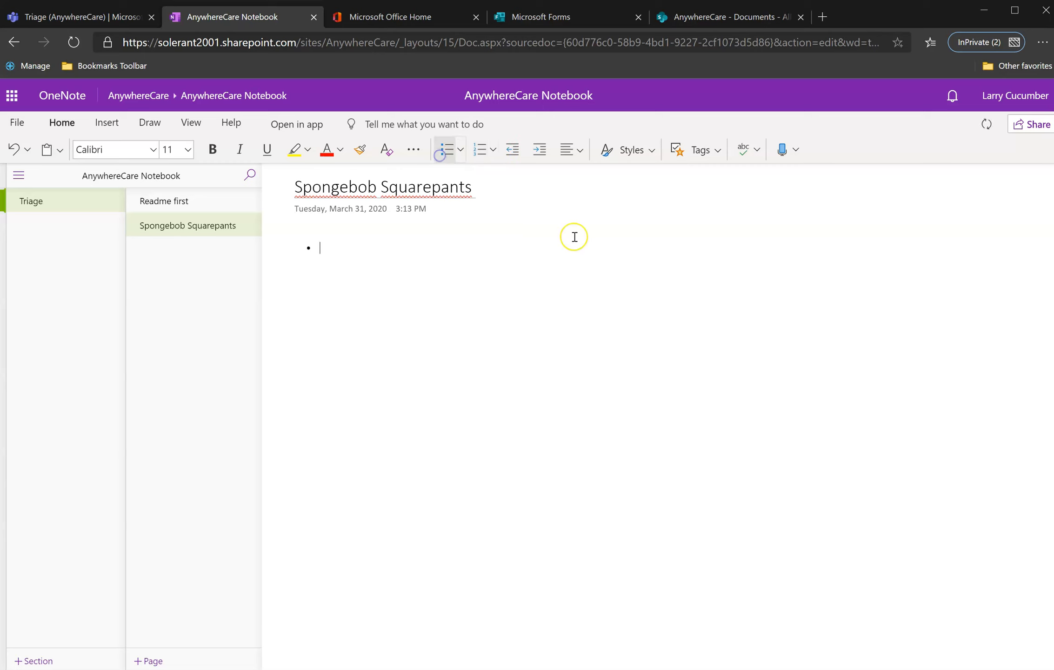
pyautogui.write('Elliott reached onou')
pyautogui.press('BackSpace')
pyautogui.press('BackSpace')
pyautogui.press('BackSpace')
pyautogui.write('ut on 3/31')
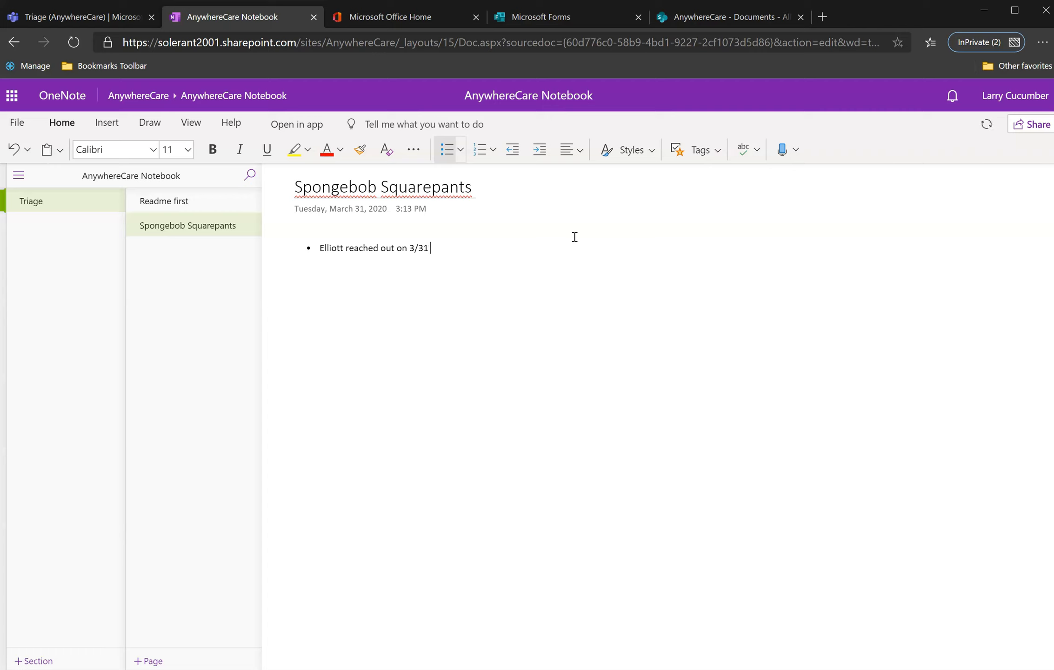
pyautogui.write(" - he's doing better.")
pyautogui.press('Return')
pyautogui.press('Return')
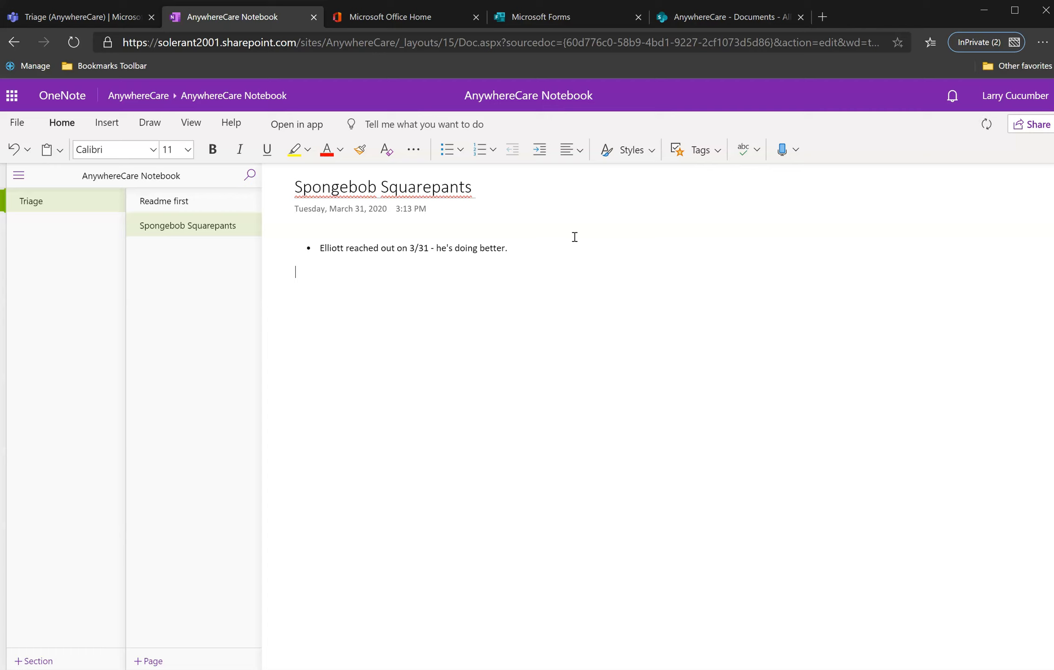
# Create a table below the bullet with the headers Name, Address and Zip, a blank fourth column and an empty second row
pyautogui.write('Name')
pyautogui.press('Tab')
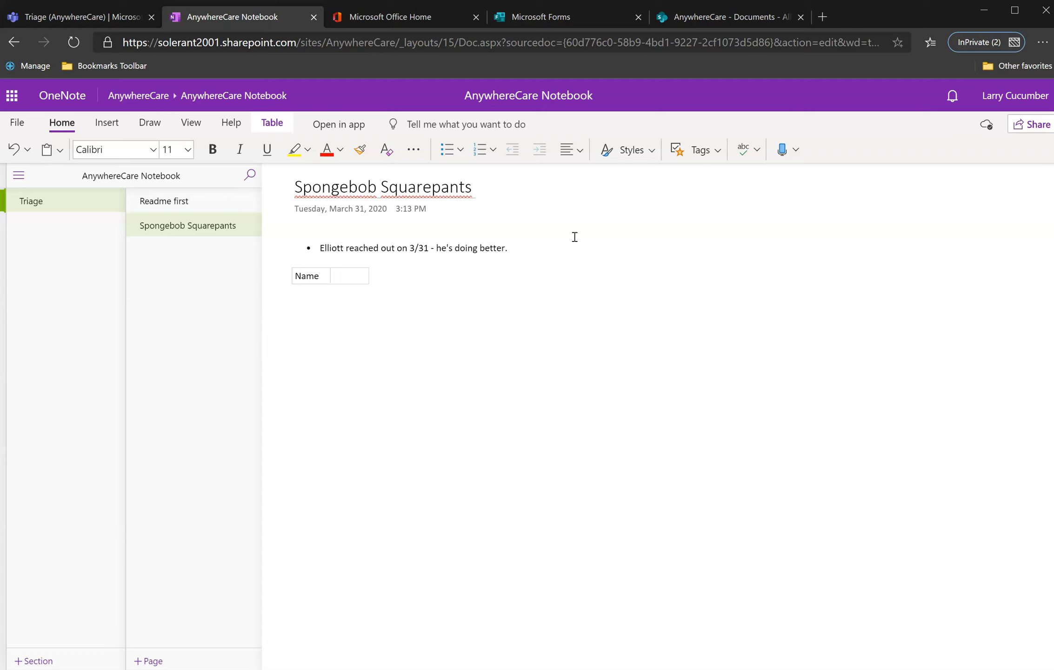
pyautogui.write('Address')
pyautogui.press('Tab')
pyautogui.write('Zip')
pyautogui.press('Tab')
pyautogui.press('Return')
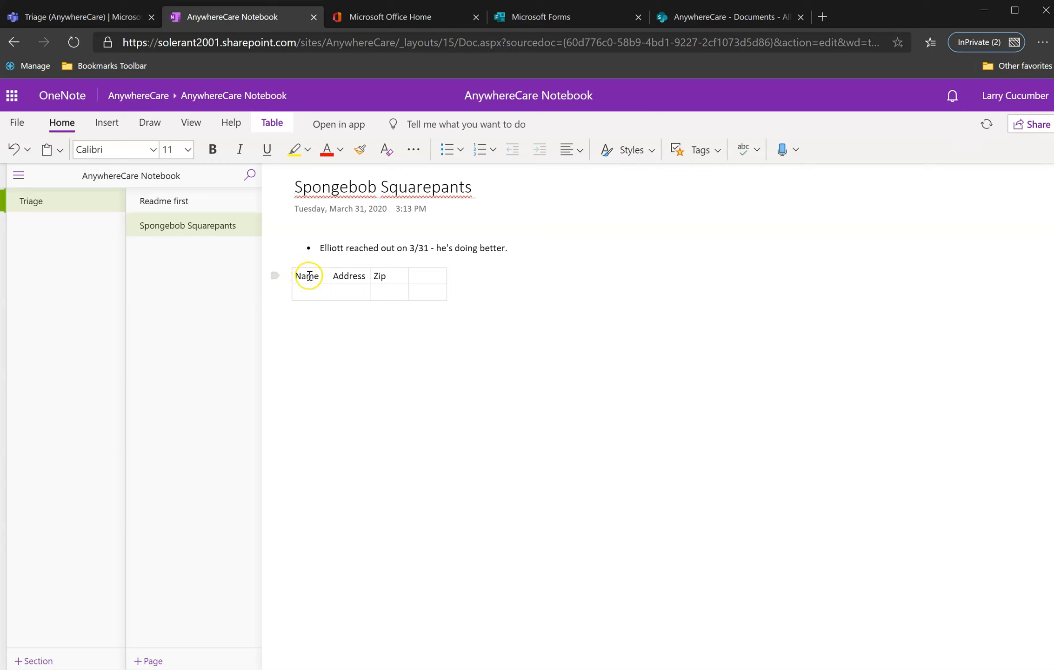
pyautogui.click(492, 306)
# Add a separate note container beside the existing content with the text "Some notes:" and move it slightly closer to the table
pyautogui.click(634, 246)
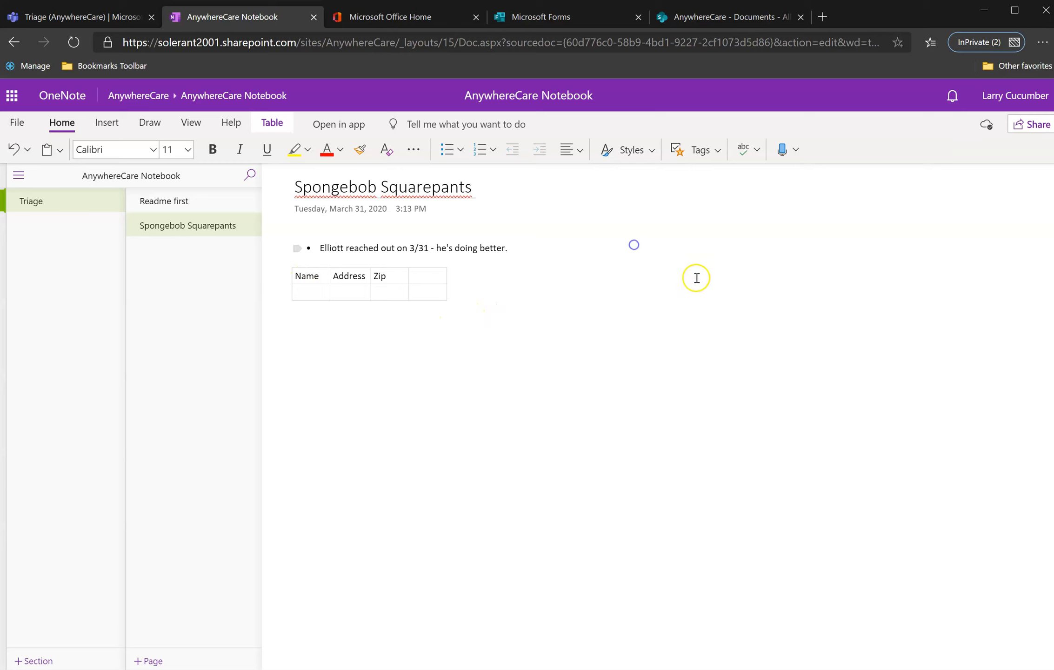
pyautogui.click(625, 252)
pyautogui.click(770, 261)
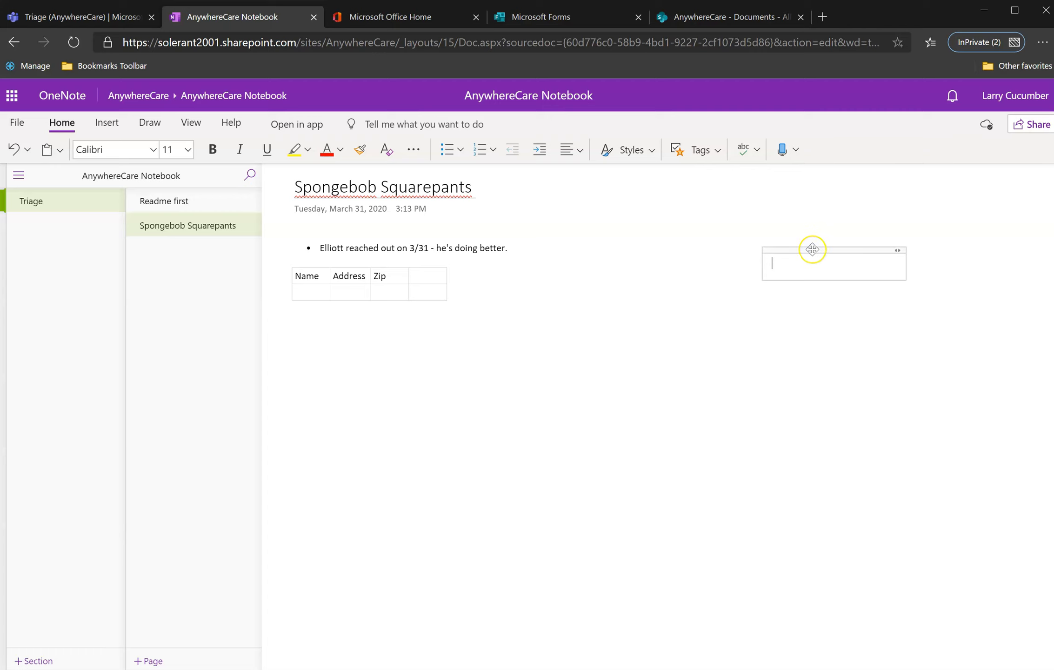
pyautogui.write('T')
pyautogui.press('BackSpace')
pyautogui.write('Some notes:')
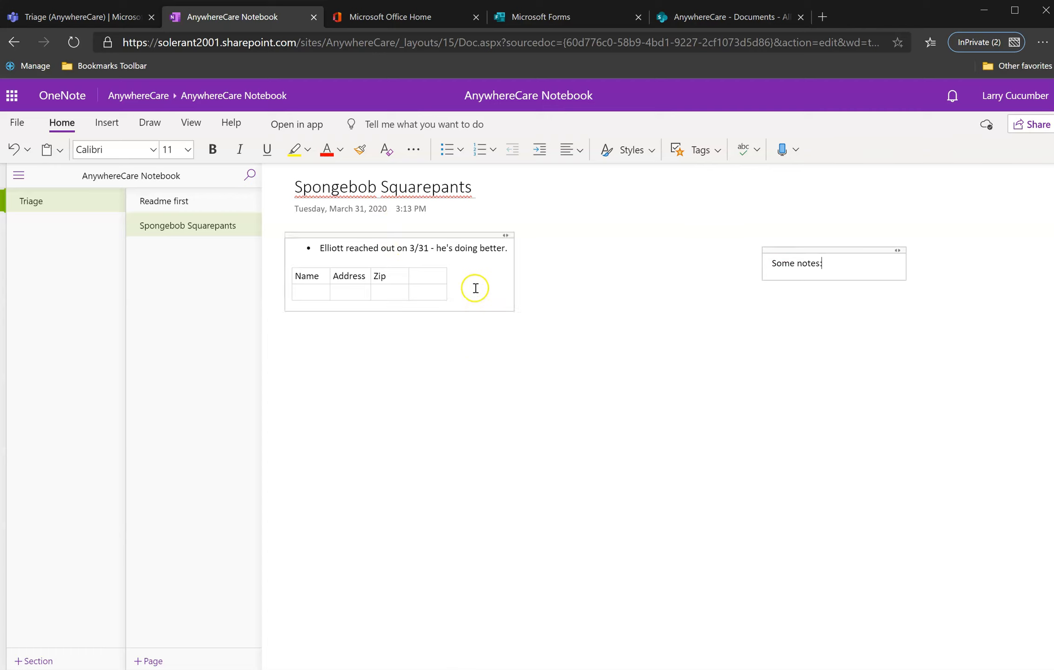
pyautogui.moveTo(806, 246); pyautogui.dragTo(741, 240)
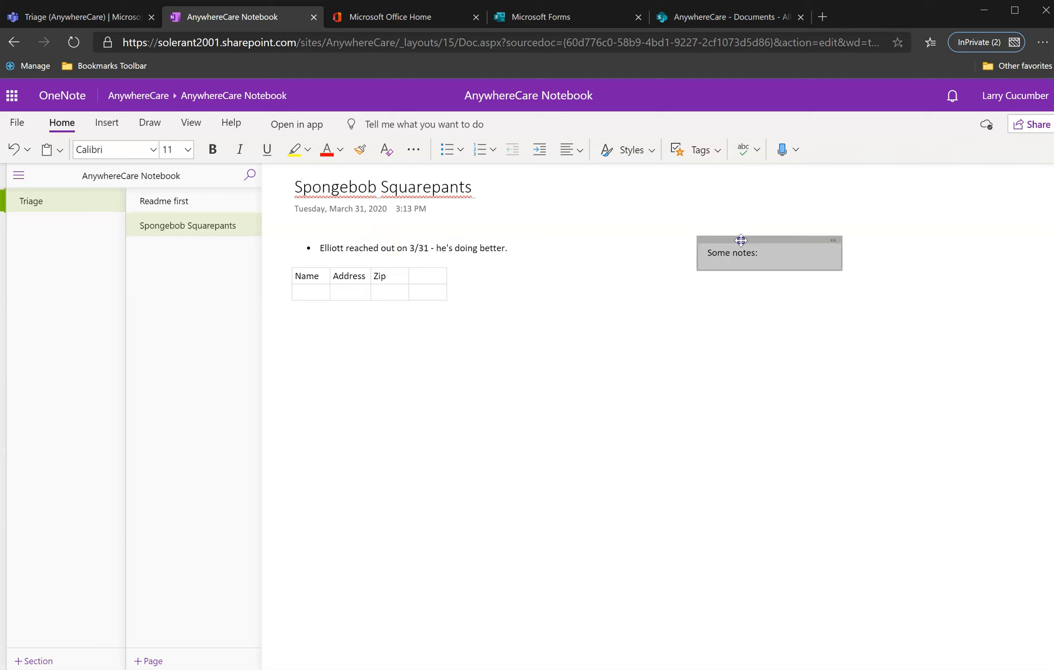
pyautogui.click(808, 322)
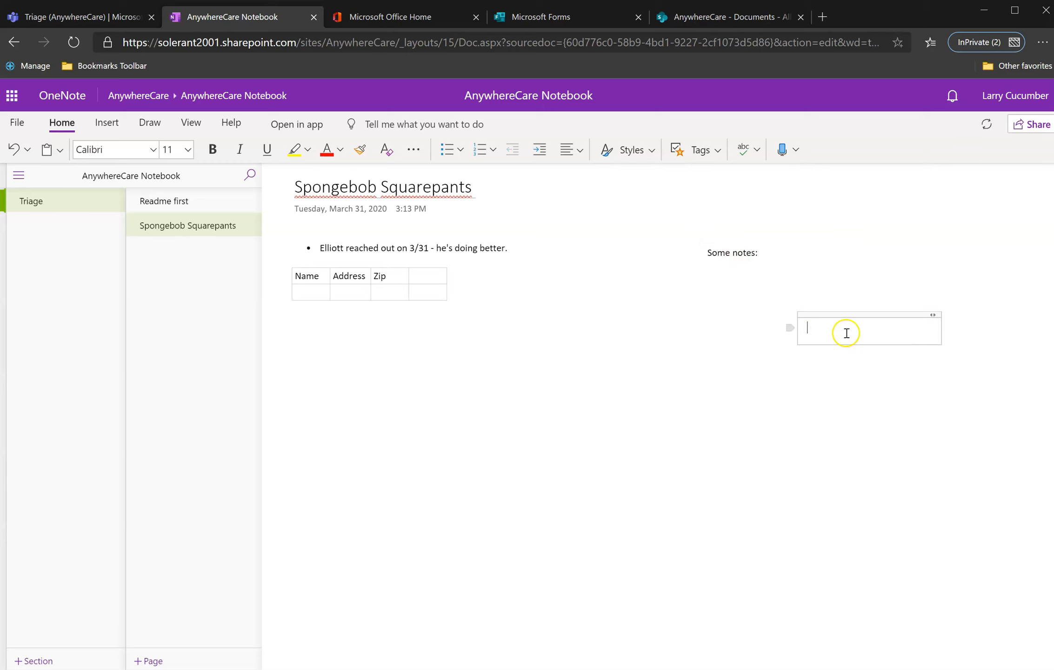
pyautogui.click(734, 312)
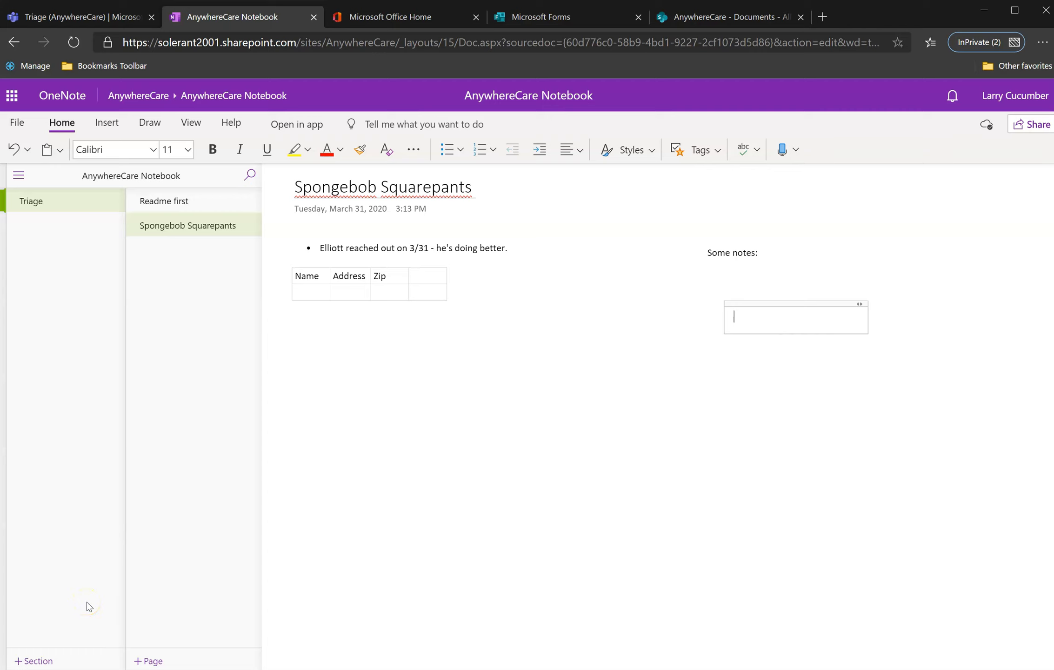
# Switch back to Microsoft Teams and view the Triage channel's AnyWareCare Plan, followed by its AnywhereCare Notebook
pyautogui.click(56, 18)
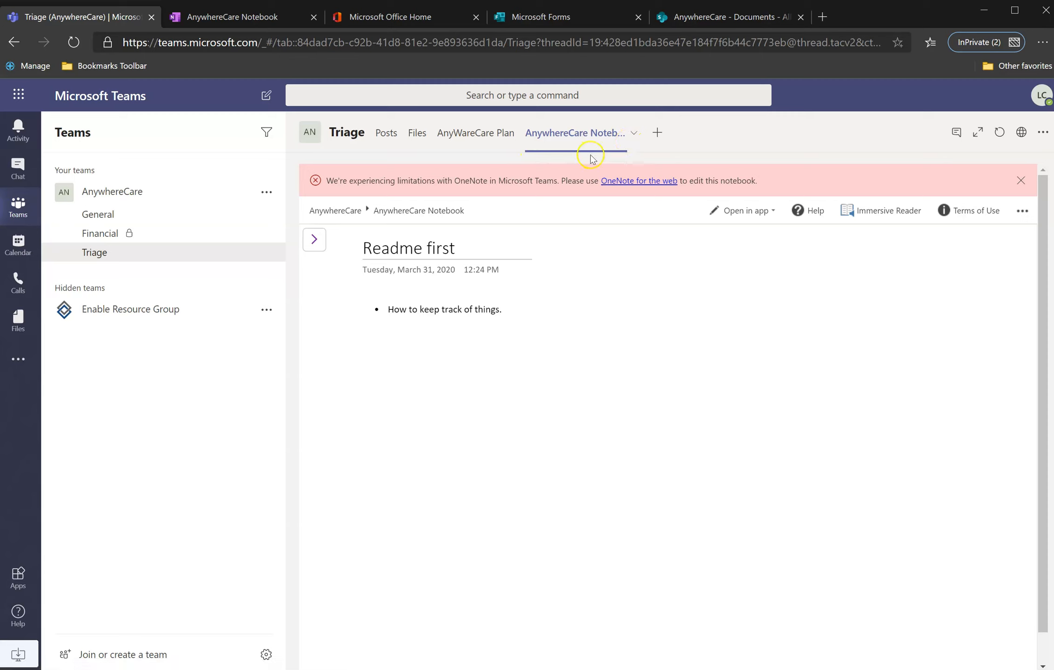
pyautogui.click(482, 140)
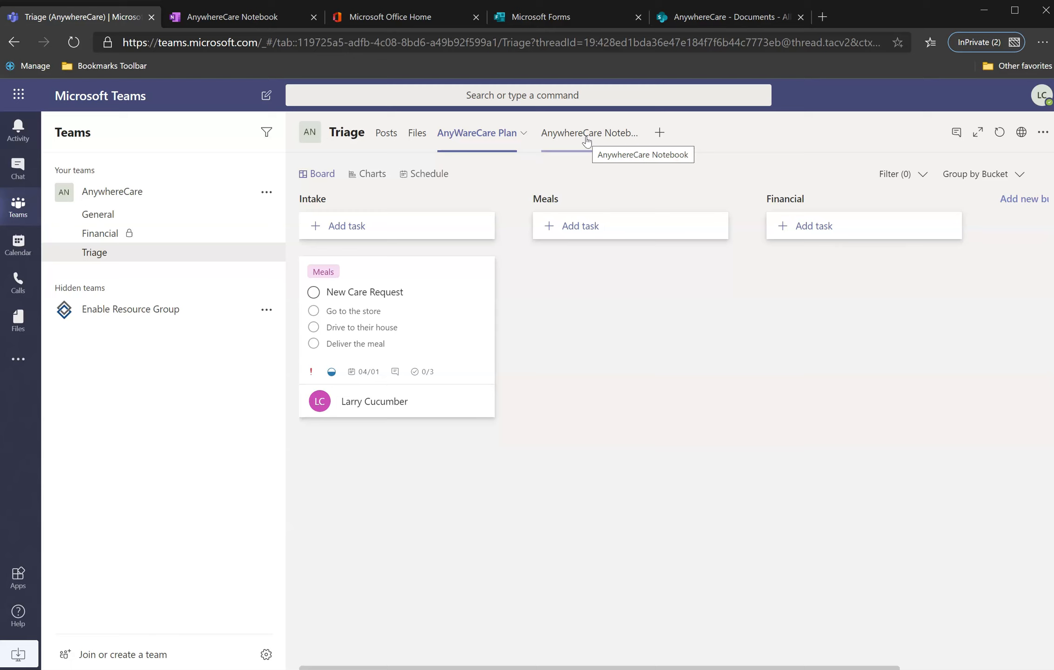
pyautogui.click(587, 141)
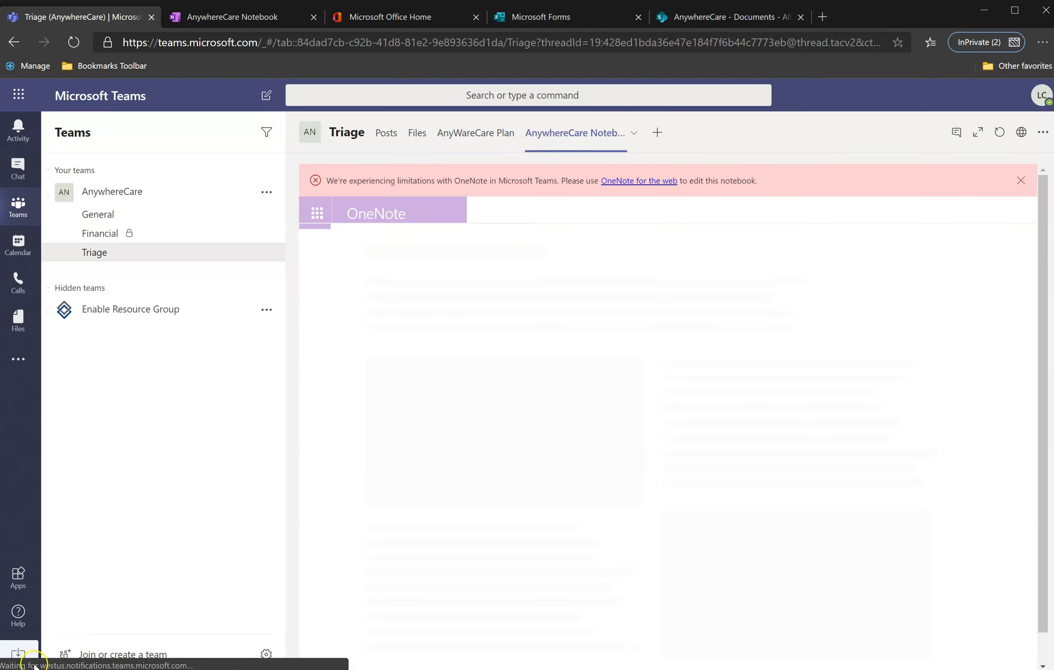